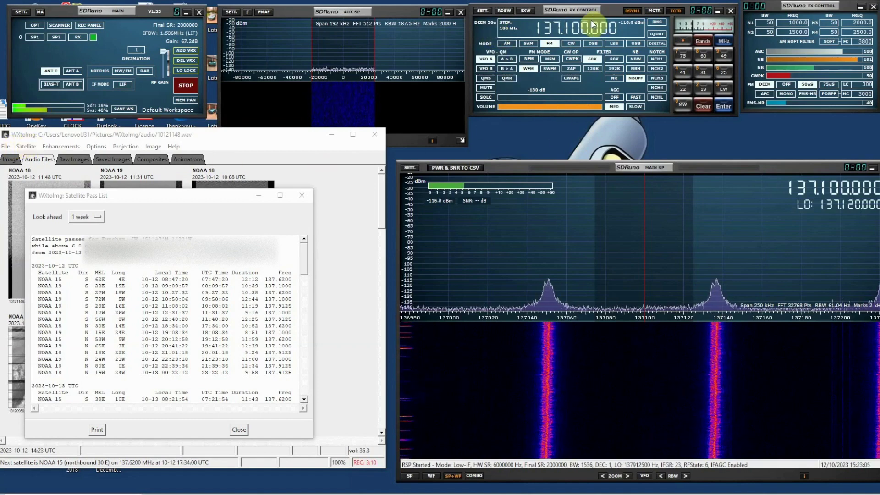
Set SDRuno's WME output device to Speakers (VB-Audio Virtual Cable) and close RX Settings.
click(485, 12)
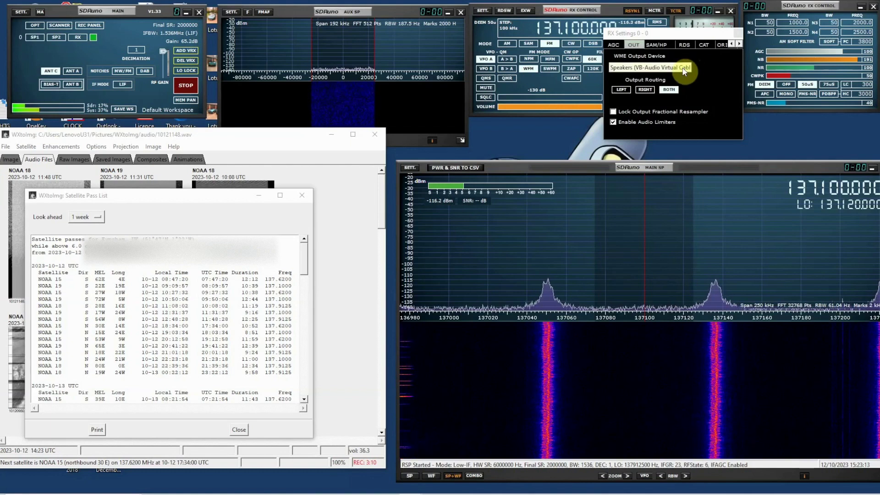
click(684, 68)
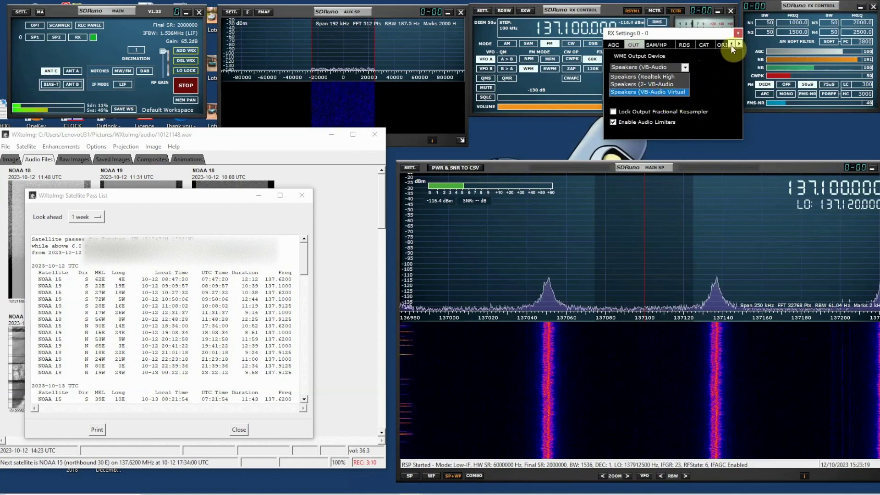
click(738, 34)
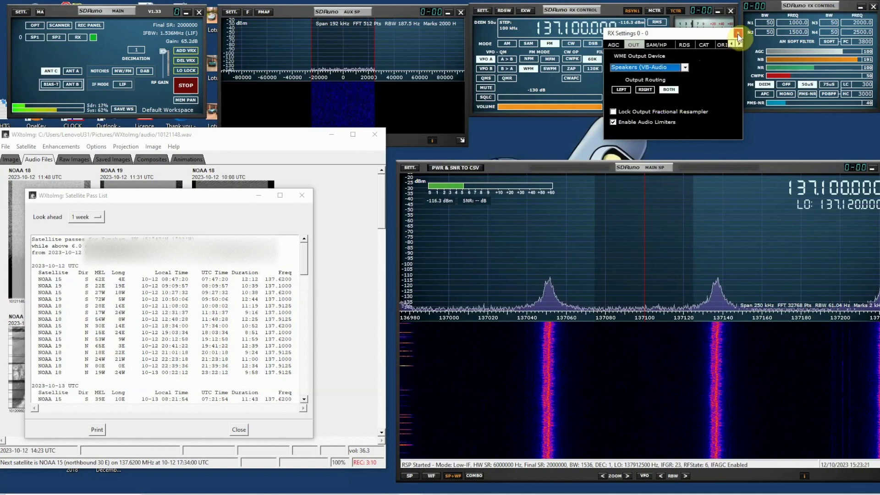
click(738, 33)
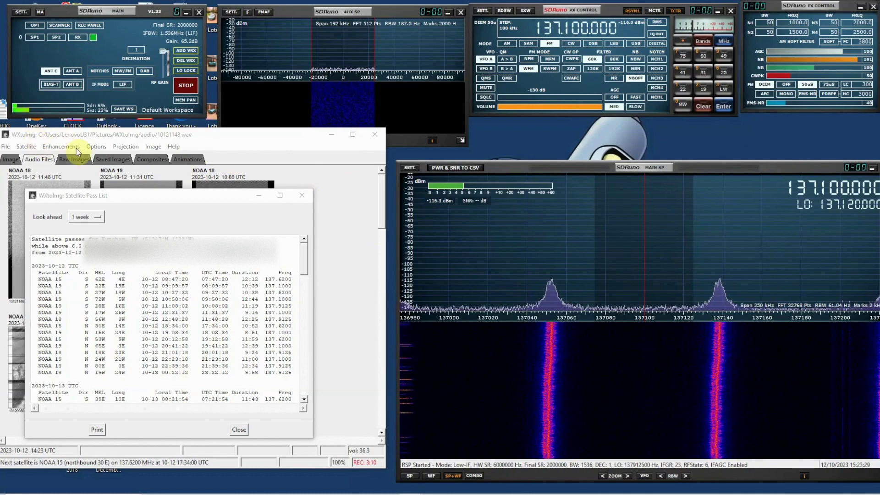
Close the pass list and confirm Recording Options with CABLE Output (VB-Audio Virtual) as soundcard.
click(101, 151)
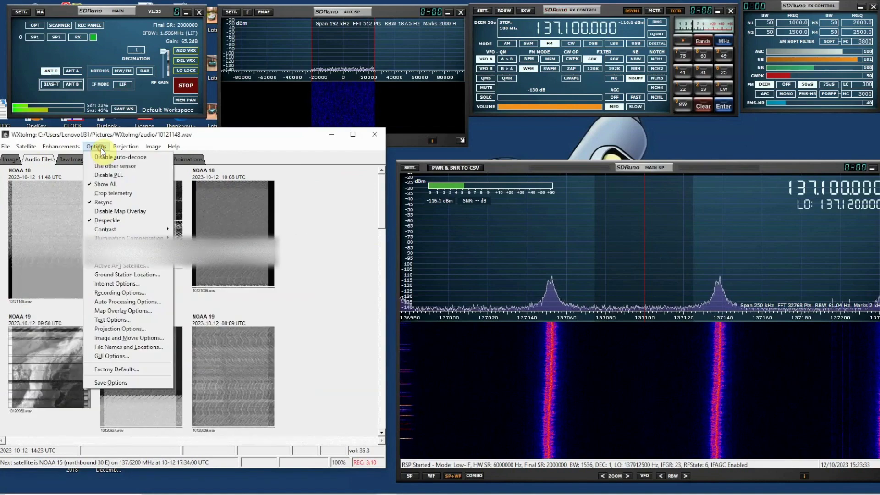
click(128, 294)
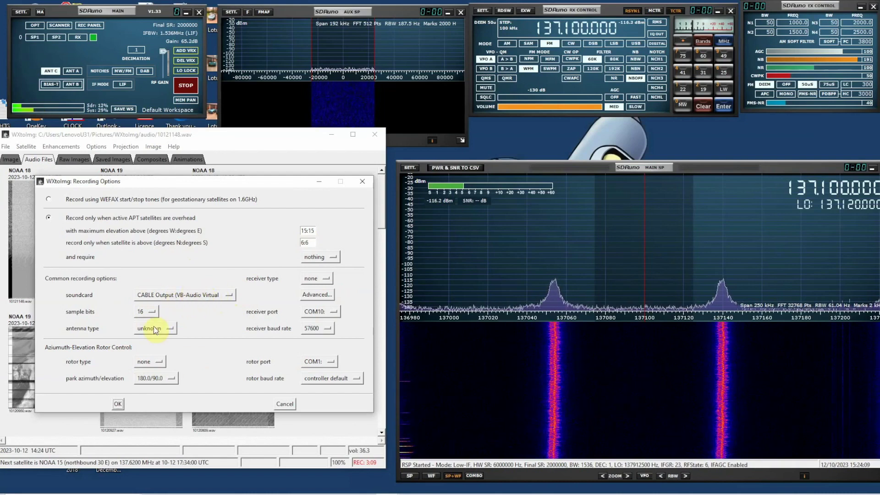
click(119, 404)
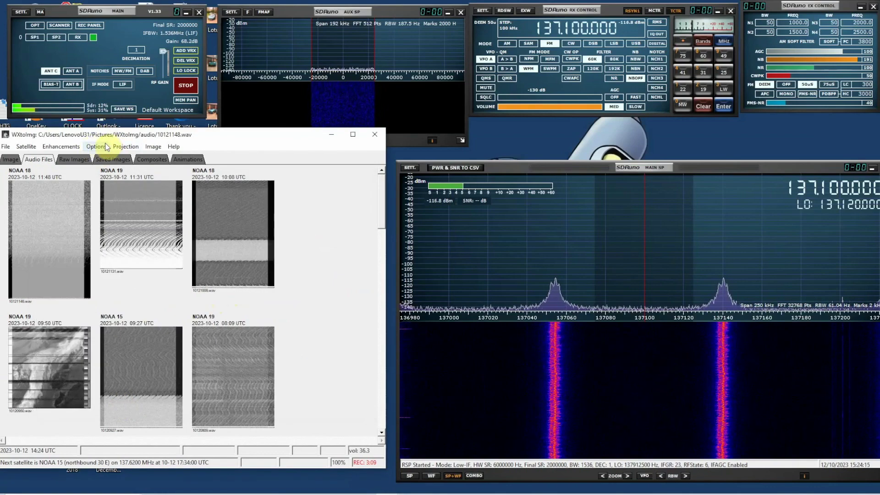
Start a Manual Test recording of NOAA 18 from the Record dialog.
click(5, 146)
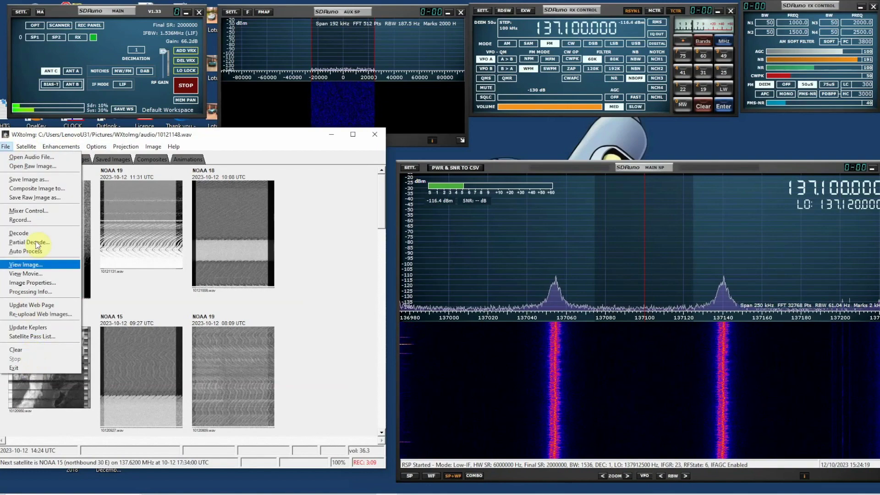
click(25, 219)
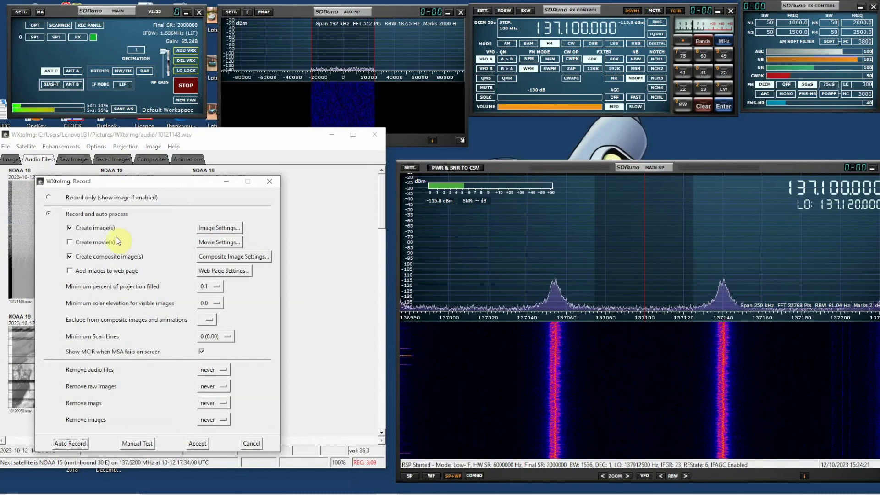
click(146, 443)
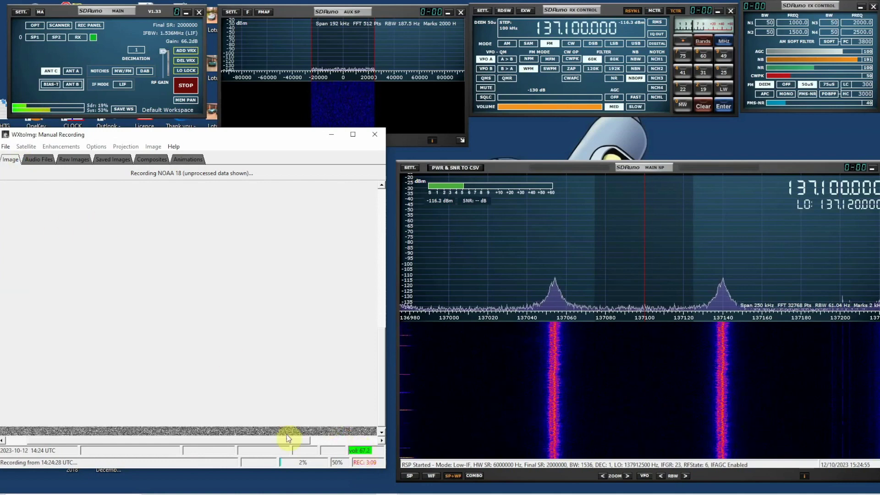
Stop the manual test recording and clear it.
click(6, 146)
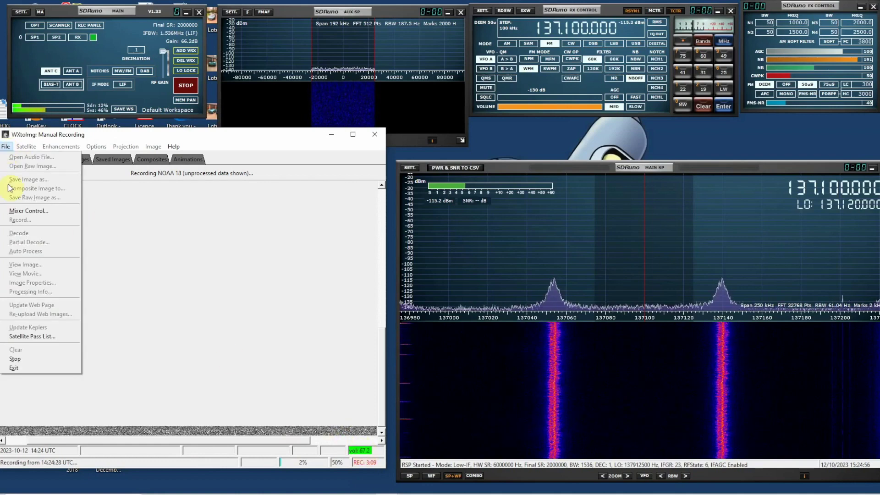
click(45, 359)
click(6, 147)
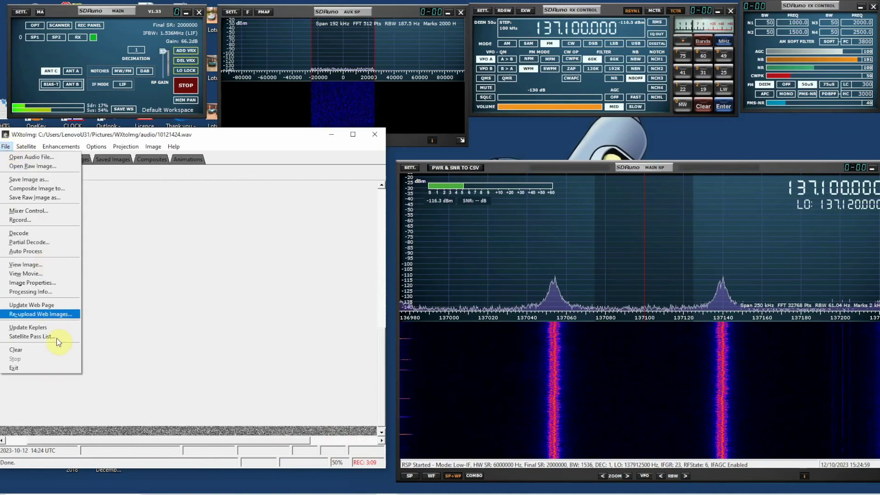
click(54, 349)
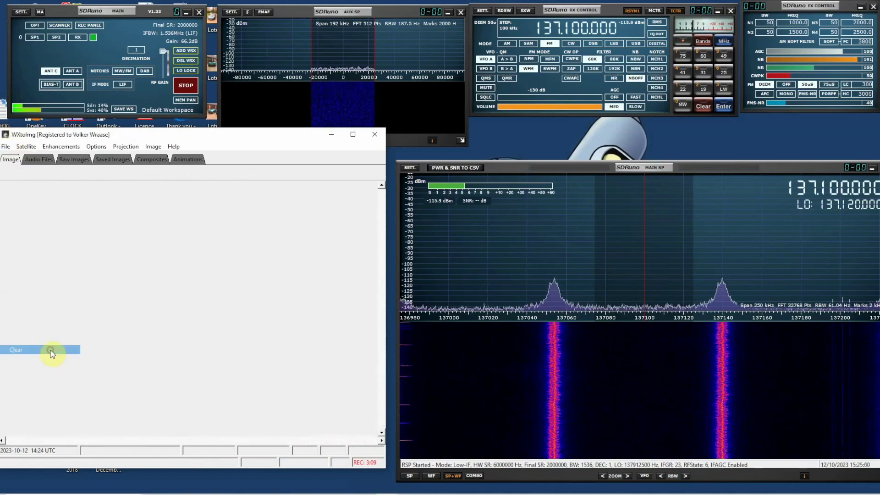
Start Auto Record so WXtoImg waits for the next NOAA 15 pass at 17:34 UTC.
click(6, 146)
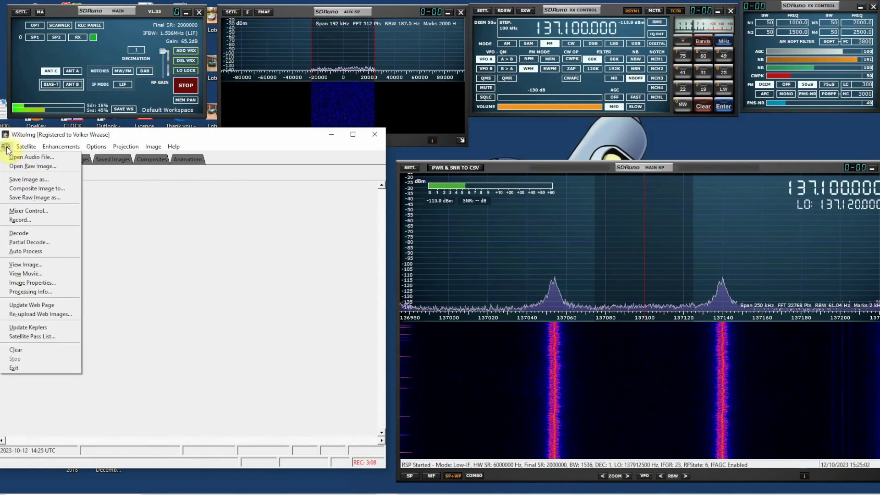
click(28, 220)
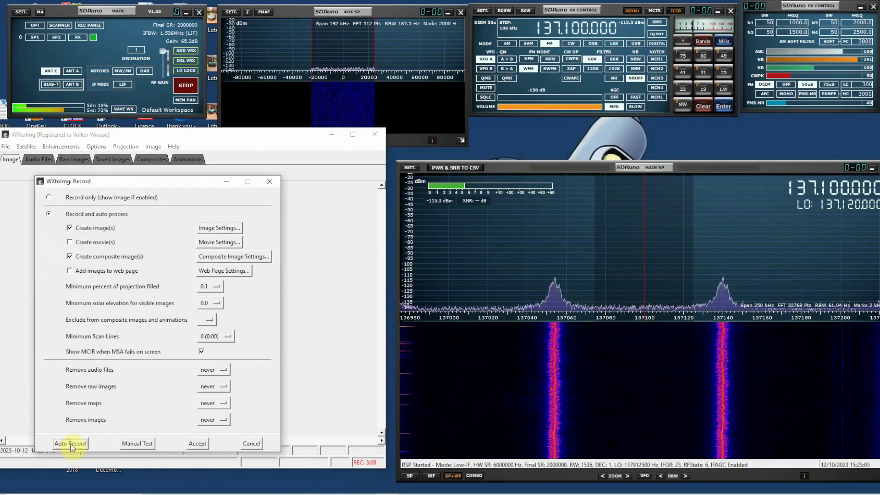
click(72, 443)
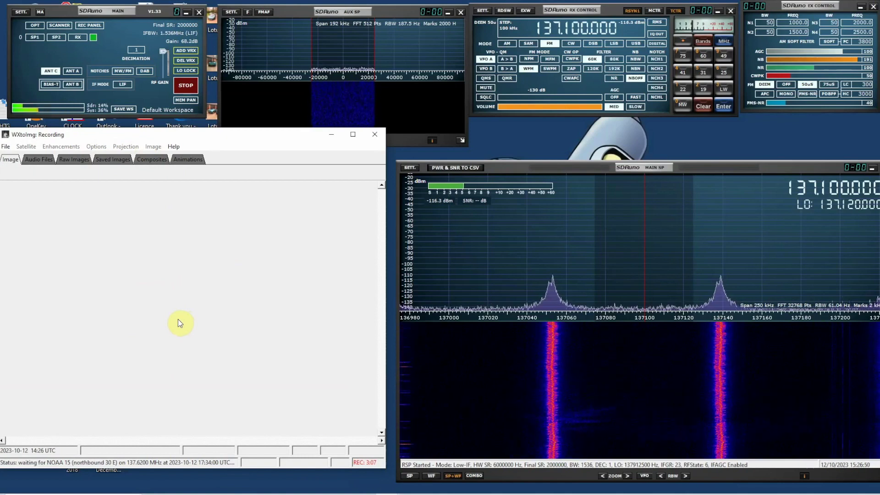
Dismiss the leftover File menu and stop the waiting automatic recording with File > Stop.
click(7, 146)
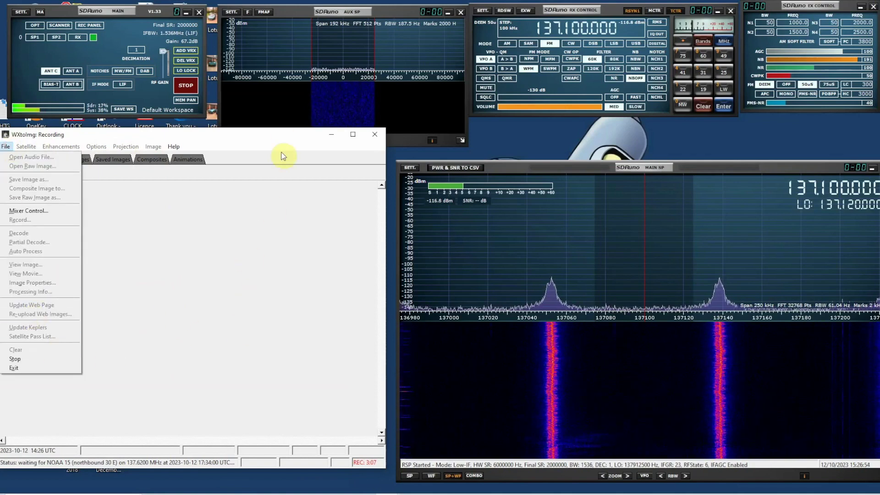
click(281, 137)
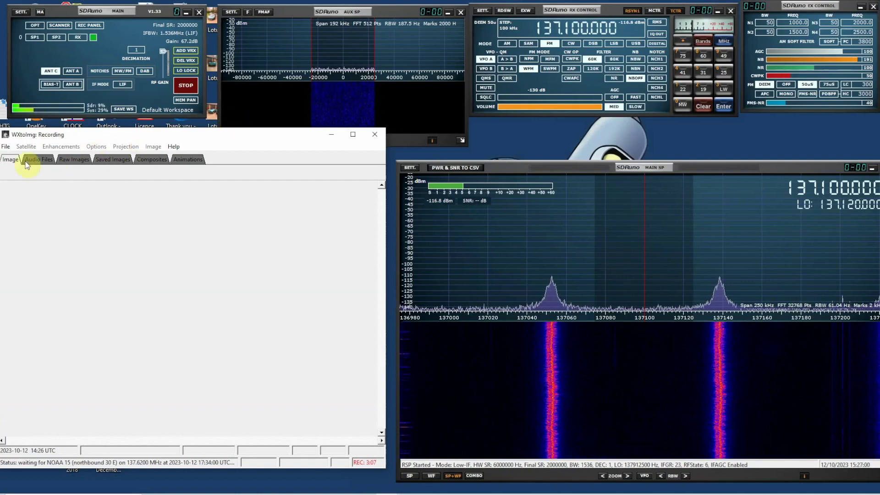
click(6, 146)
click(29, 359)
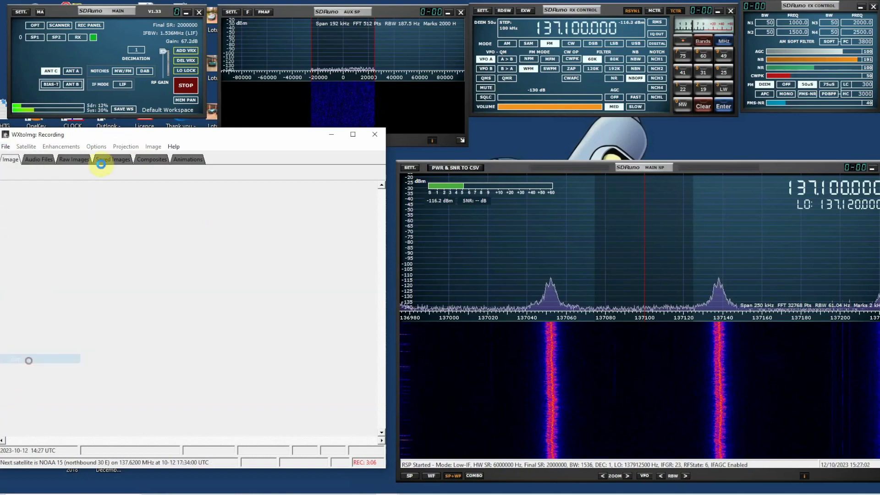
click(96, 146)
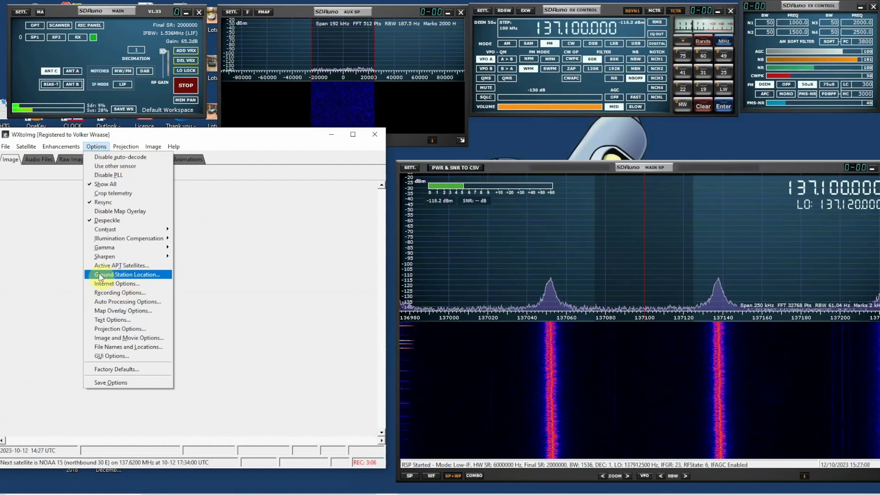
Review the Image Settings enhancements, keep images and composites enabled, and restart Auto Record.
mouse_move(6, 147)
click(33, 222)
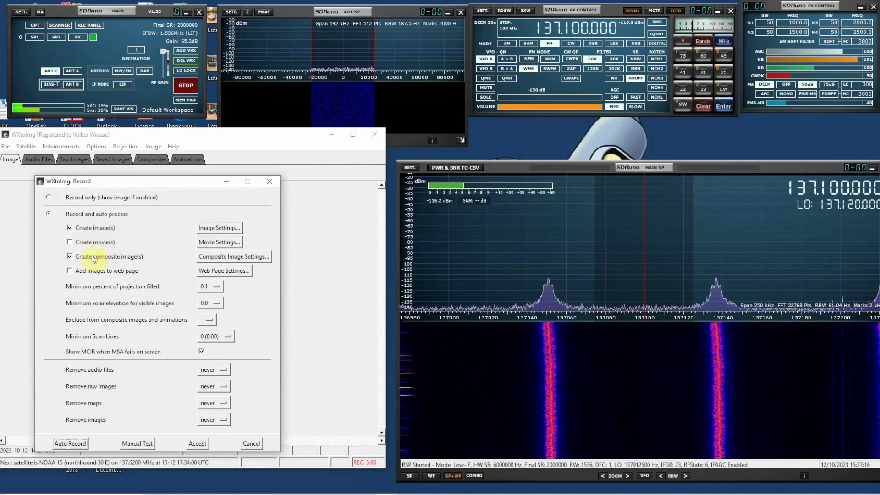
click(220, 229)
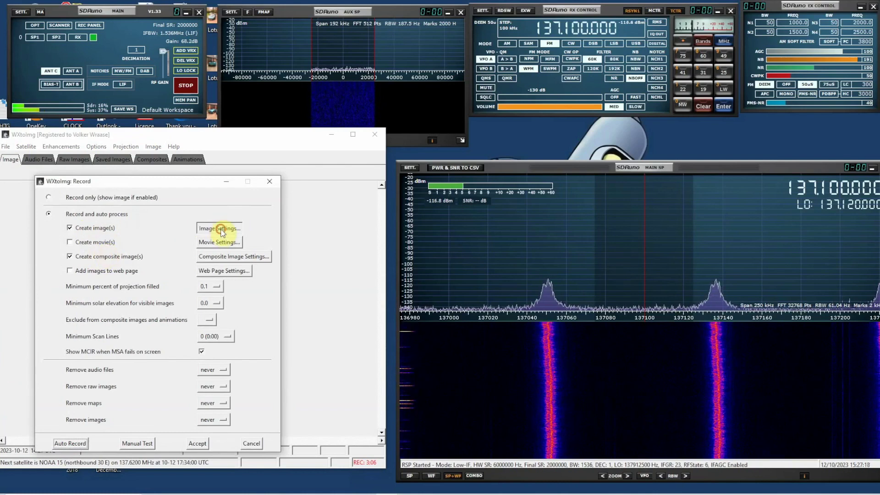
drag(230, 222, 238, 261)
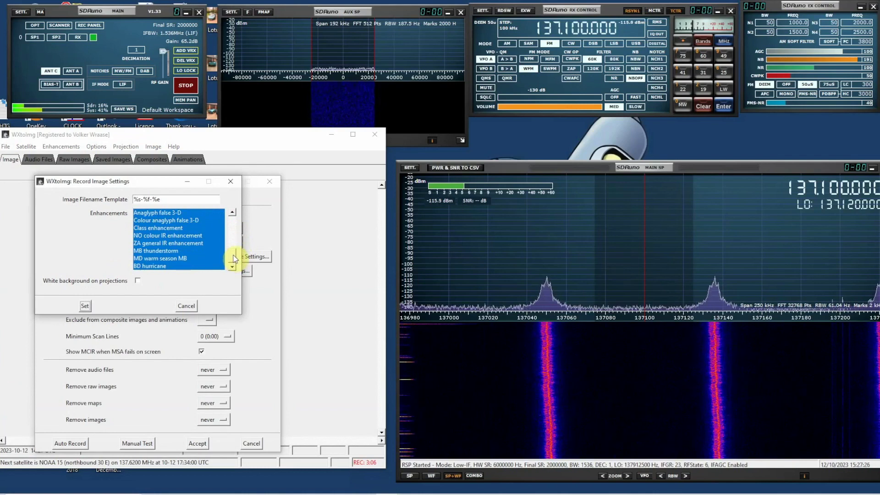
drag(232, 257, 228, 215)
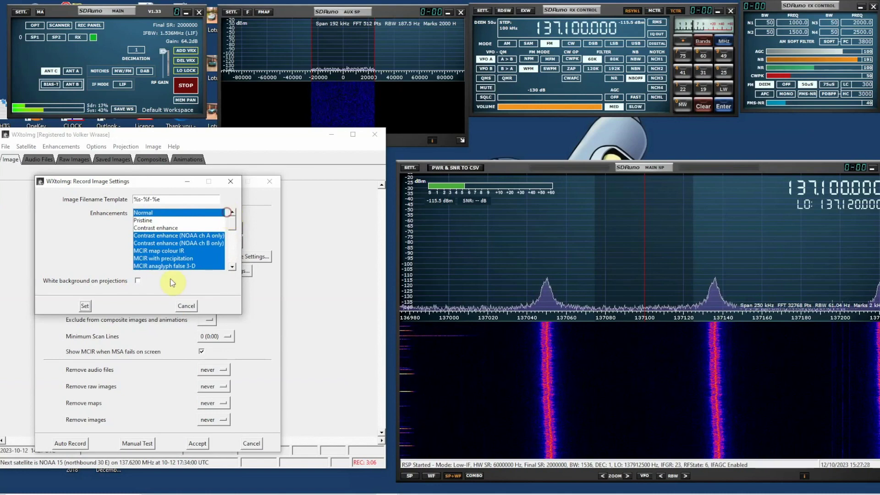
click(84, 306)
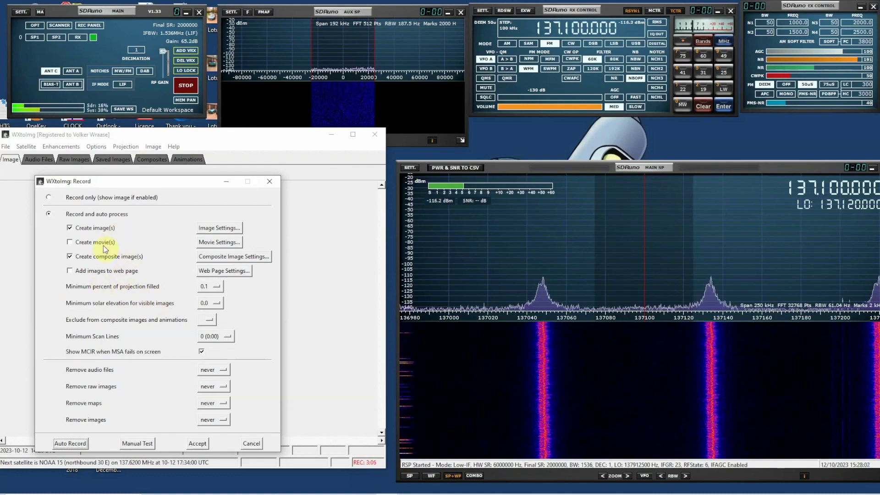
click(73, 442)
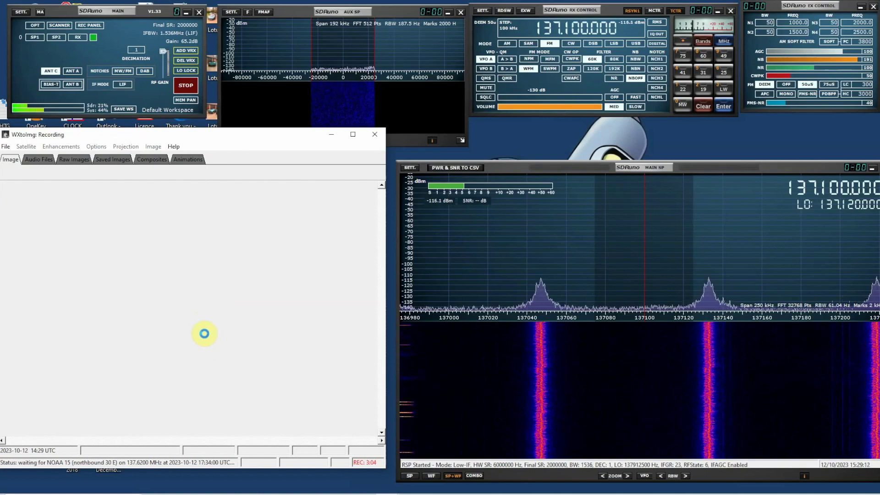
Open the Best folder of decoded NOAA images in File Explorer and scroll through its thumbnails.
click(206, 487)
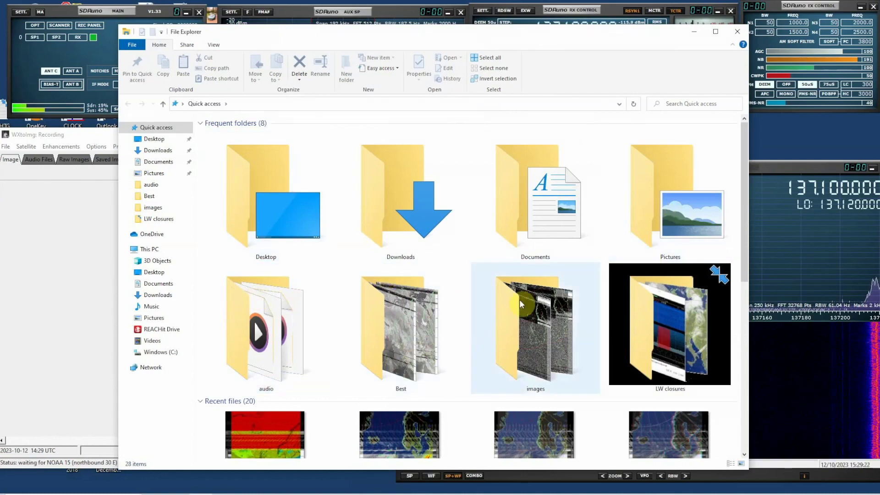
double_click(402, 341)
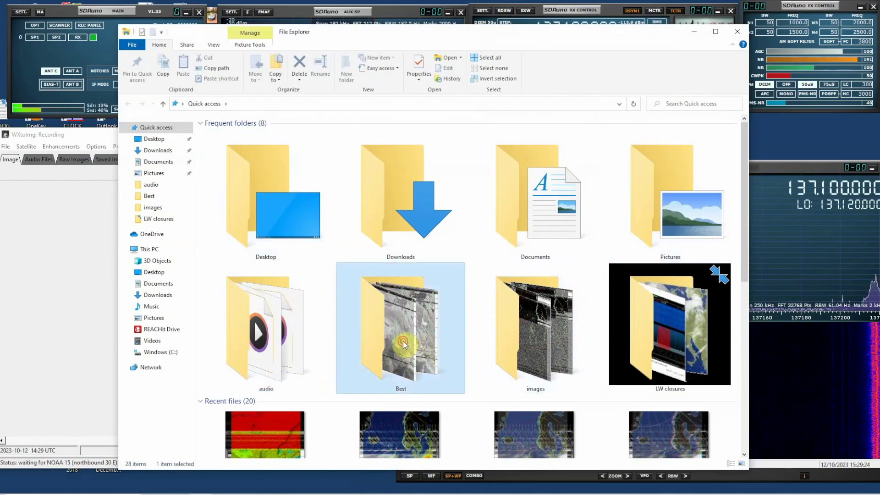
drag(744, 155, 747, 424)
click(526, 293)
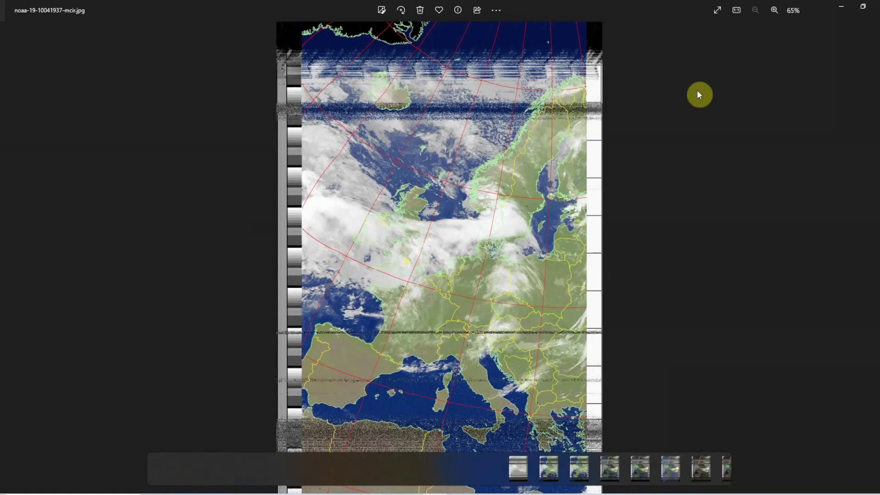
click(872, 6)
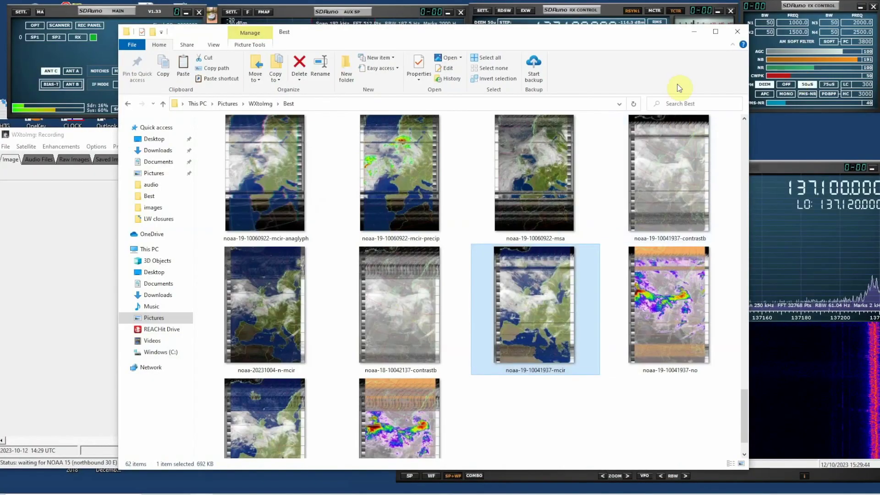
Minimise File Explorer to reveal WXtoImg and SDRuno, then expand the hidden tray icons.
click(696, 32)
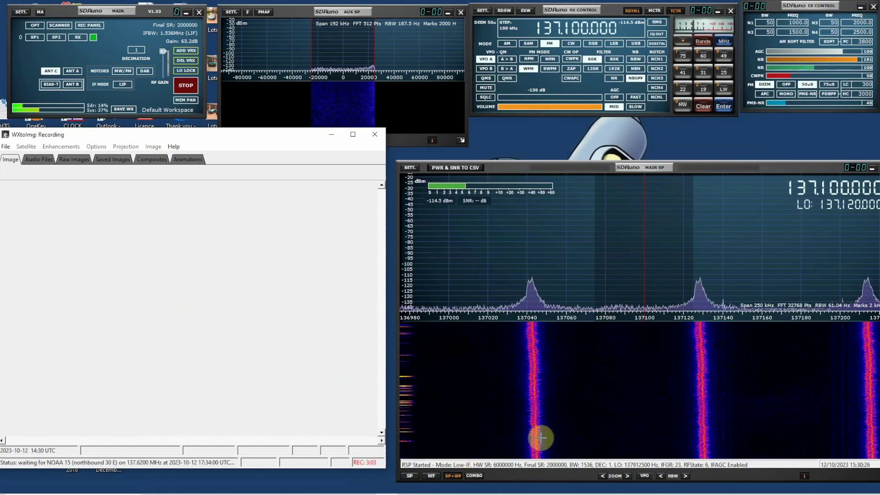
click(771, 494)
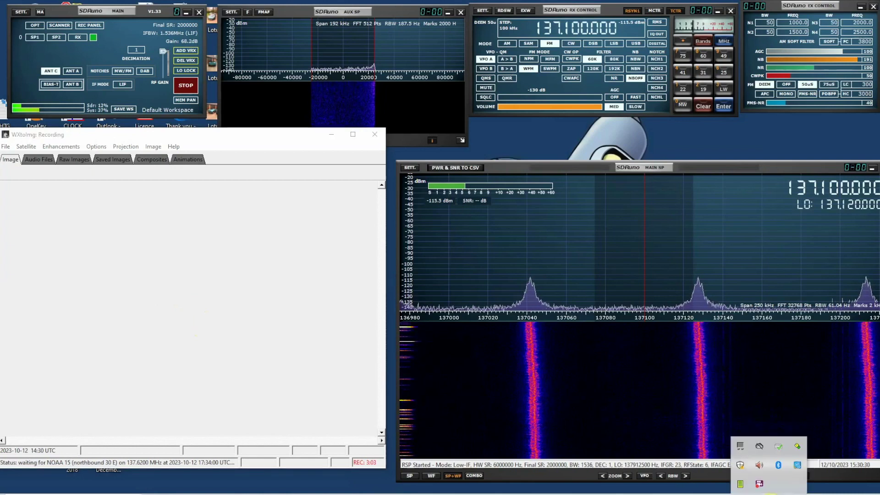